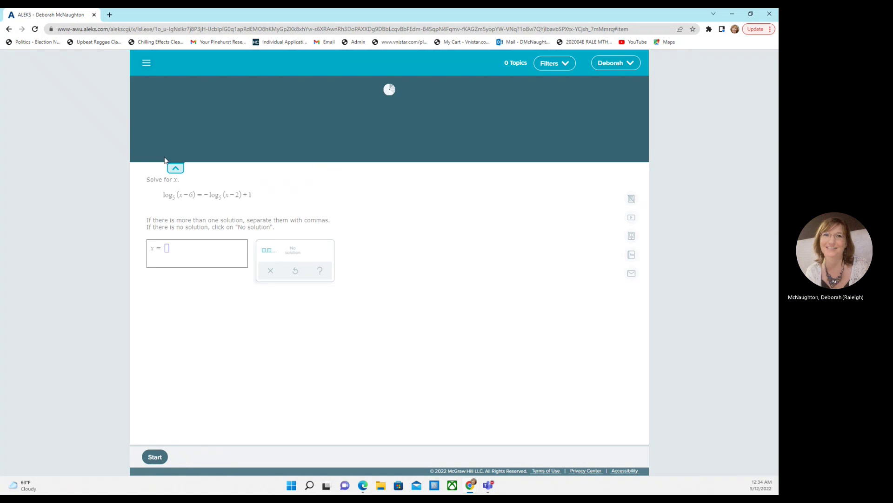
Start the review topic "Writing the equation of the line through two given points" in Unit 1 Module A
{"action": "left_click", "coordinate": [195, 108]}
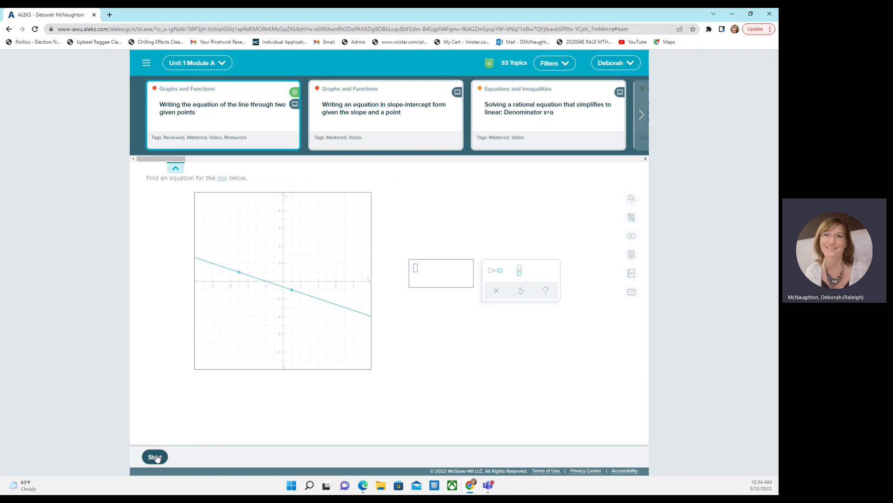
{"action": "left_click", "coordinate": [155, 457]}
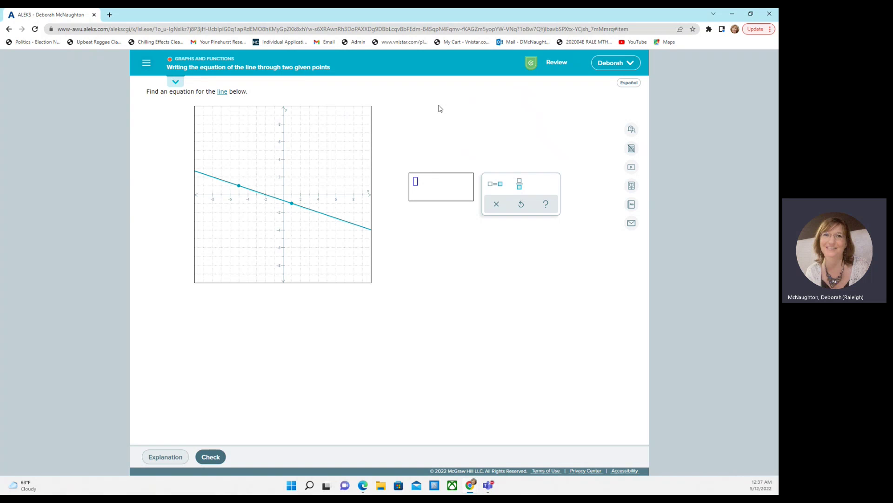
Switch the review to Unit 1 Module B and open "Power and quotient rules with negative exponents: Problem type 1"
{"action": "left_click", "coordinate": [176, 83]}
{"action": "left_click", "coordinate": [222, 63]}
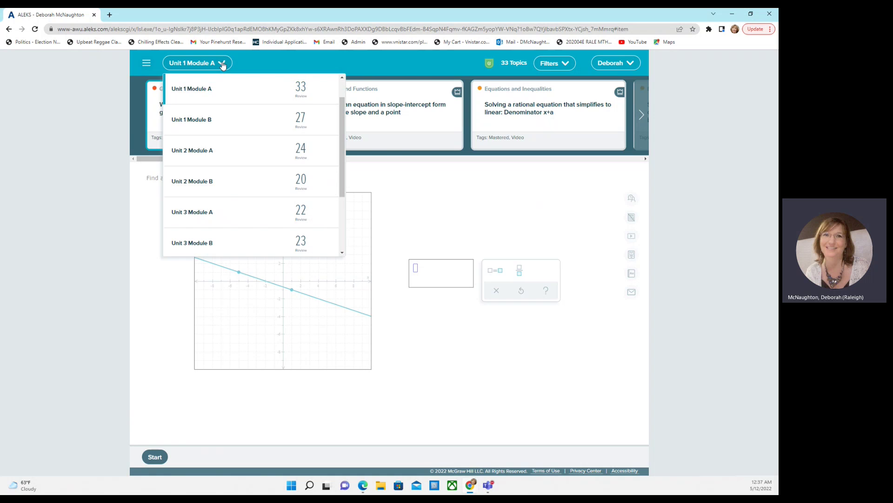
{"action": "left_click", "coordinate": [211, 121]}
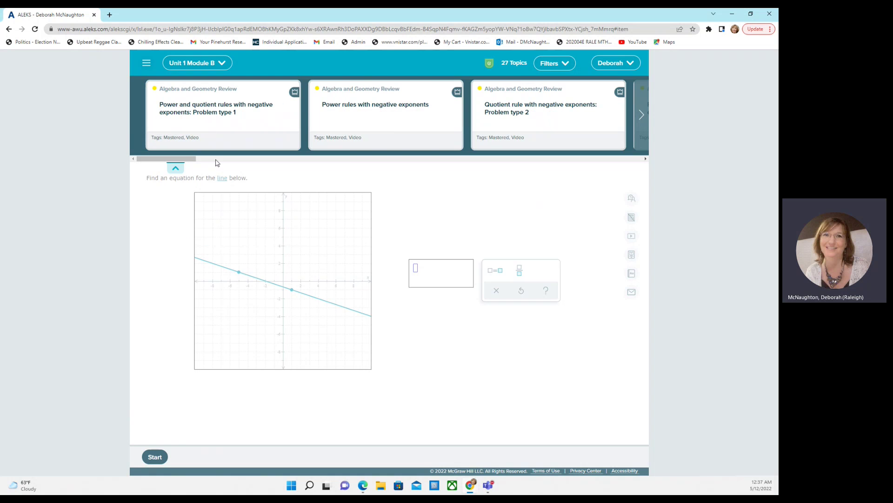
{"action": "left_click", "coordinate": [158, 457]}
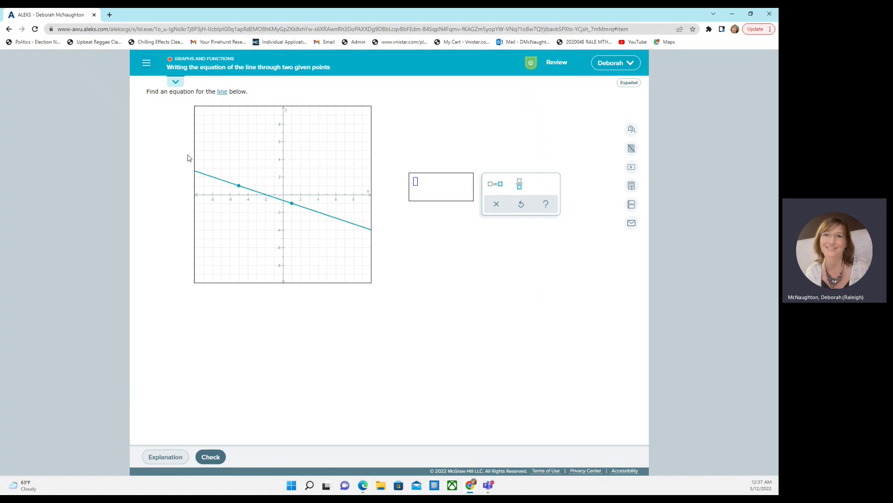
{"action": "left_click", "coordinate": [176, 82]}
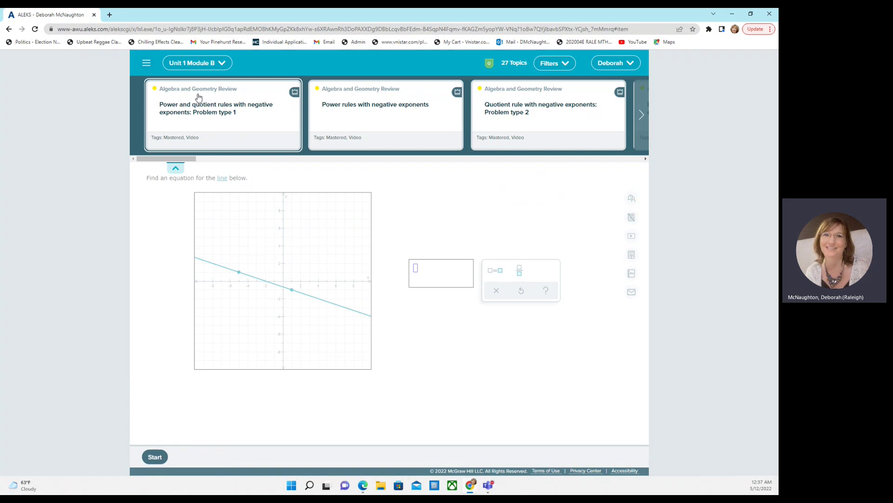
{"action": "left_click", "coordinate": [215, 113]}
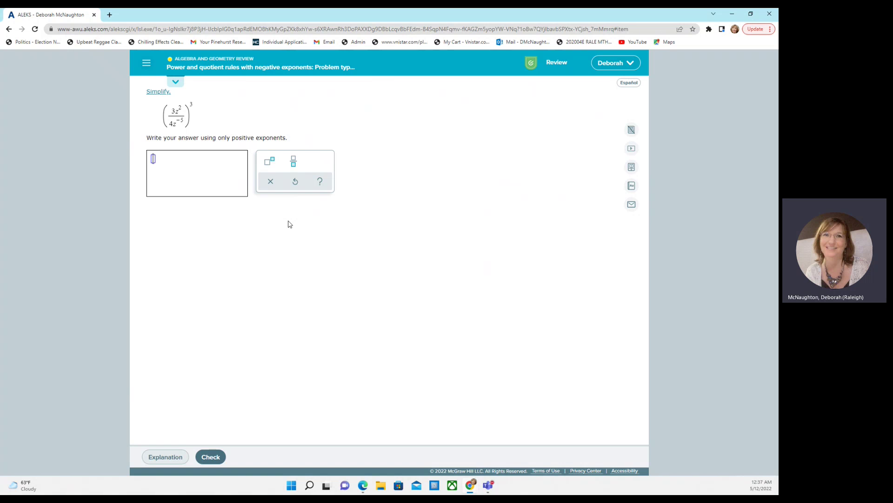
Open the "Power rules with negative exponents" topic, view the message form addressed to the instructor, and close it unsent
{"action": "left_click", "coordinate": [176, 83]}
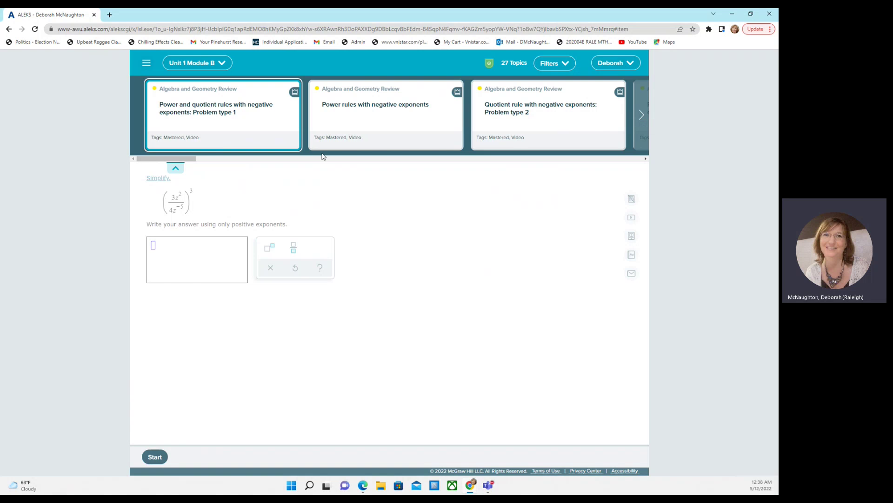
{"action": "left_click", "coordinate": [176, 170]}
{"action": "left_click", "coordinate": [176, 82]}
{"action": "left_click", "coordinate": [403, 111]}
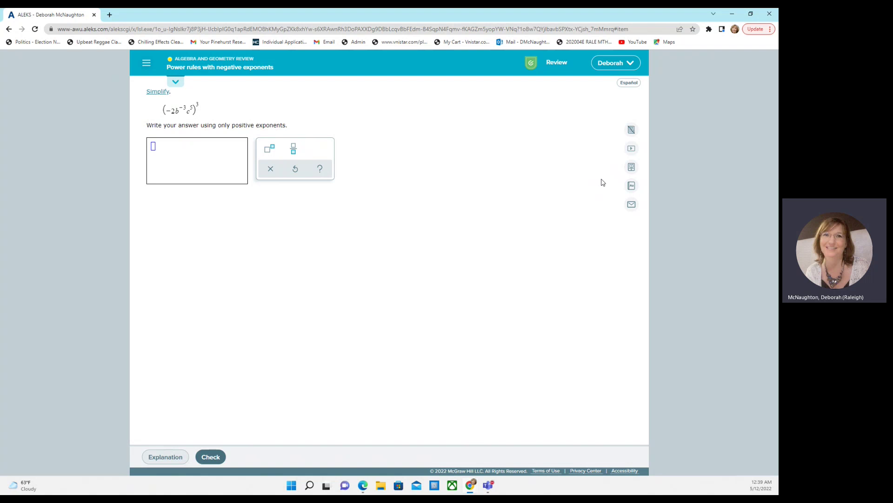
{"action": "left_click", "coordinate": [631, 204]}
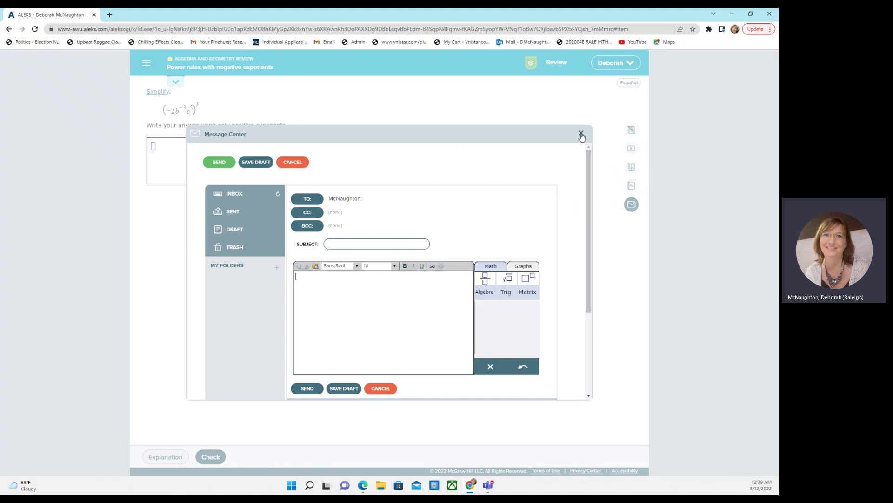
{"action": "left_click", "coordinate": [581, 134]}
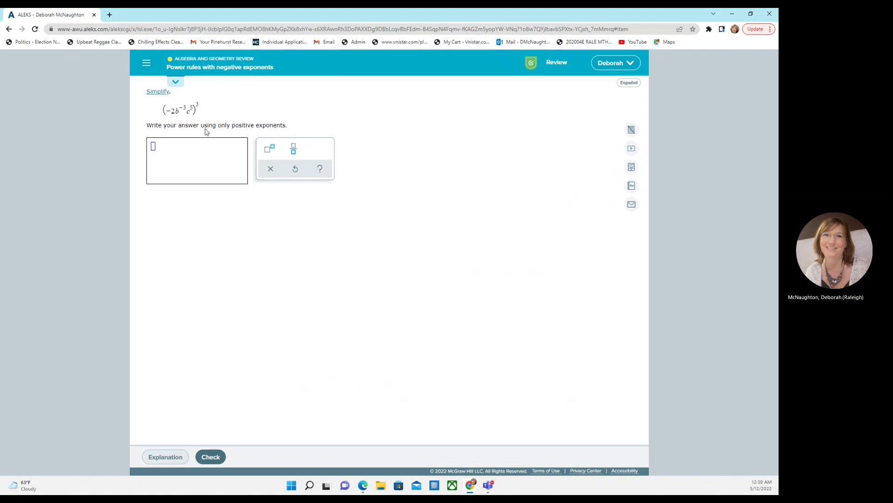
Preview "Quotient rule with negative exponents: Problem type 2" and browse the other Unit 1 Module B topics and the list of modules
{"action": "left_click", "coordinate": [176, 83]}
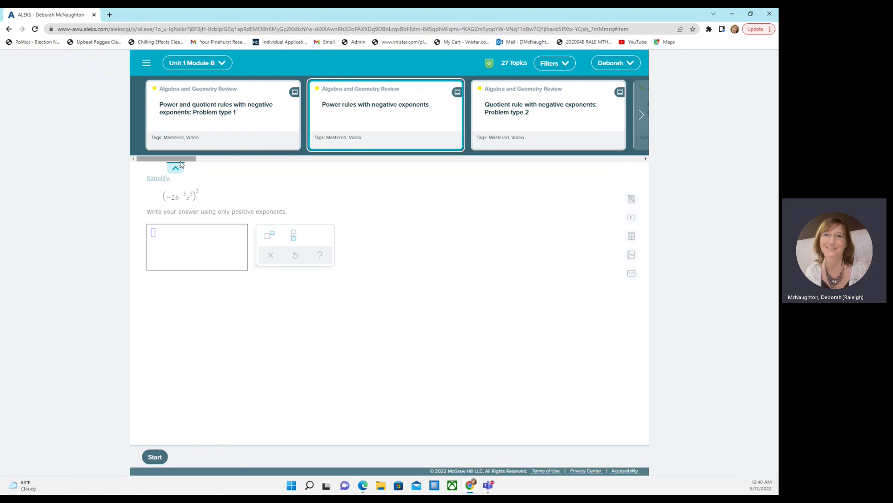
{"action": "left_click", "coordinate": [516, 108]}
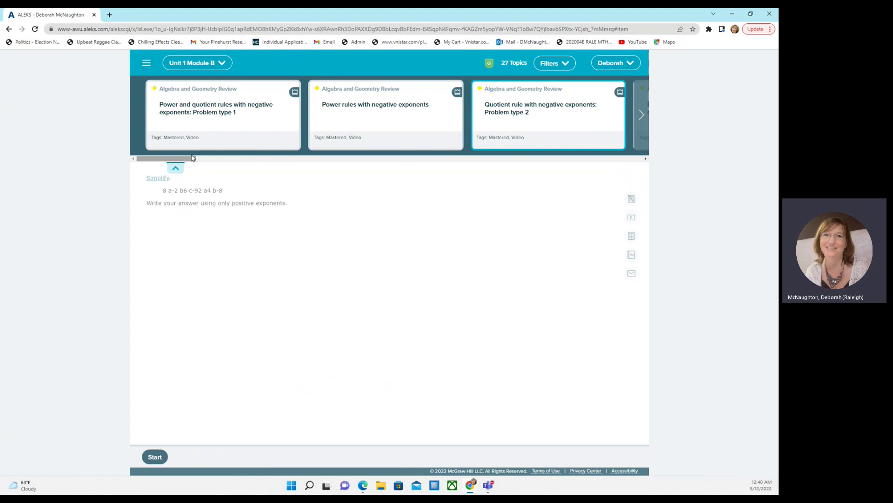
{"action": "left_click_drag", "start_coordinate": [195, 159], "coordinate": [284, 99]}
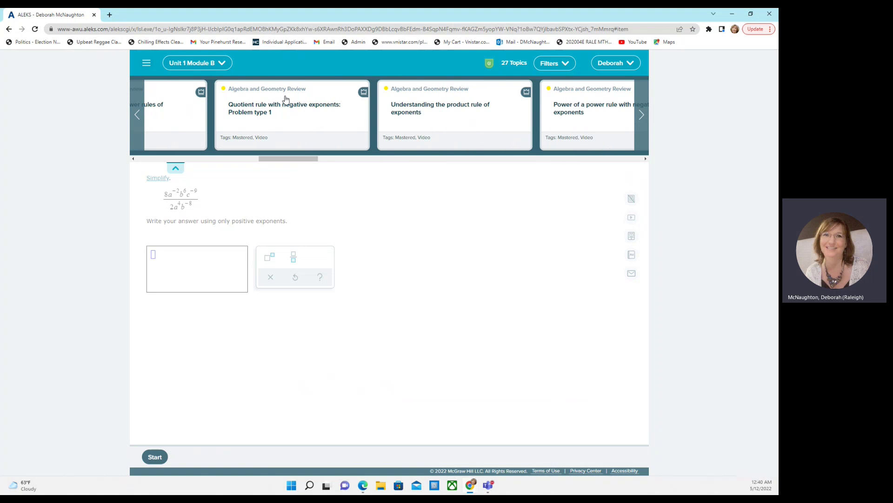
{"action": "left_click", "coordinate": [222, 66]}
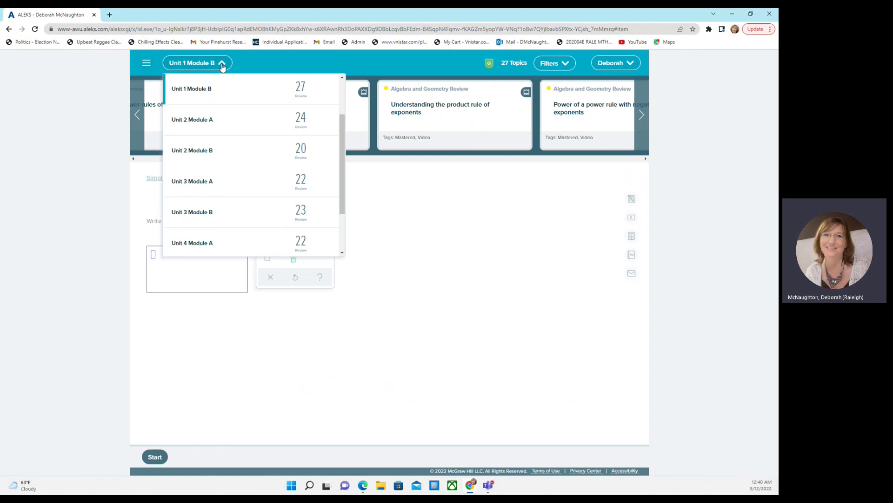
{"action": "scroll", "coordinate": [337, 95], "scroll_direction": "up", "scroll_amount": 2}
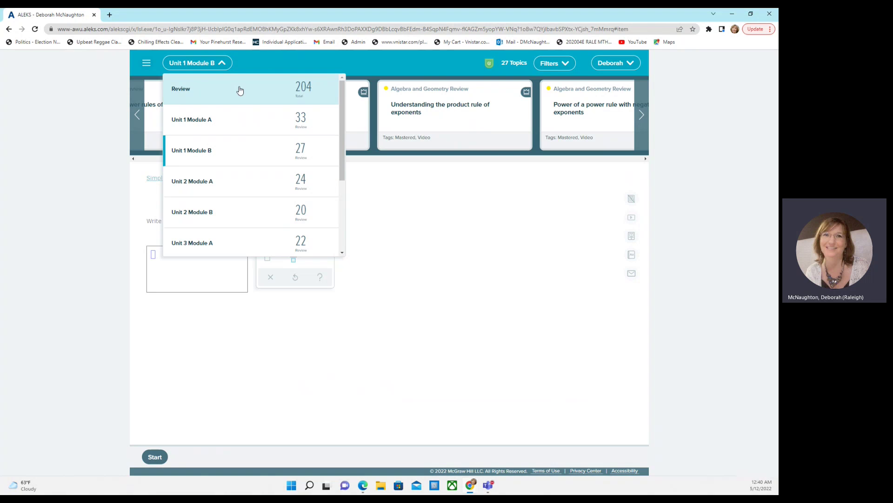
{"action": "left_click", "coordinate": [269, 61]}
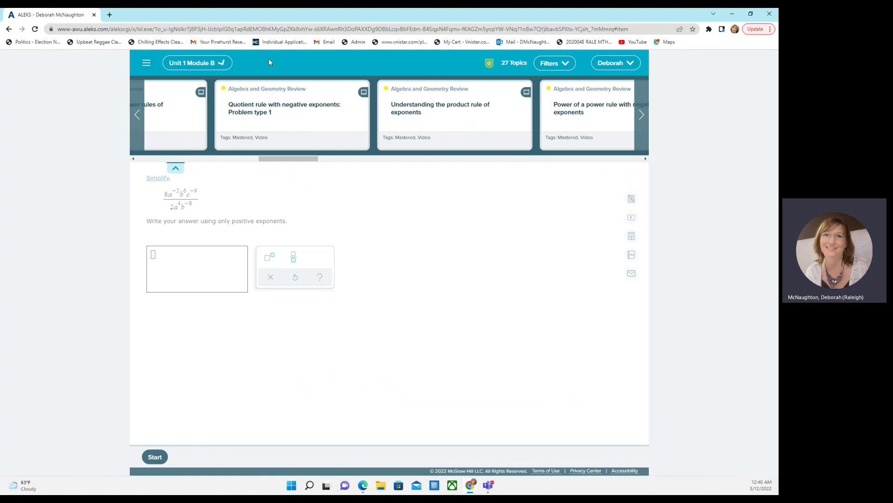
Switch the review back to Unit 1 Module A and open "Writing the equation of the line through two given points"
{"action": "left_click", "coordinate": [225, 65]}
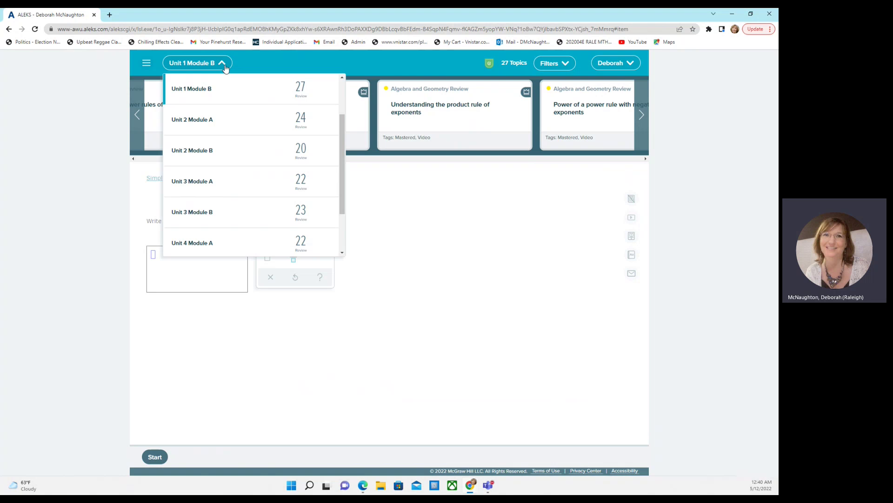
{"action": "scroll", "coordinate": [339, 122], "scroll_direction": "up", "scroll_amount": 2}
{"action": "left_click", "coordinate": [208, 123]}
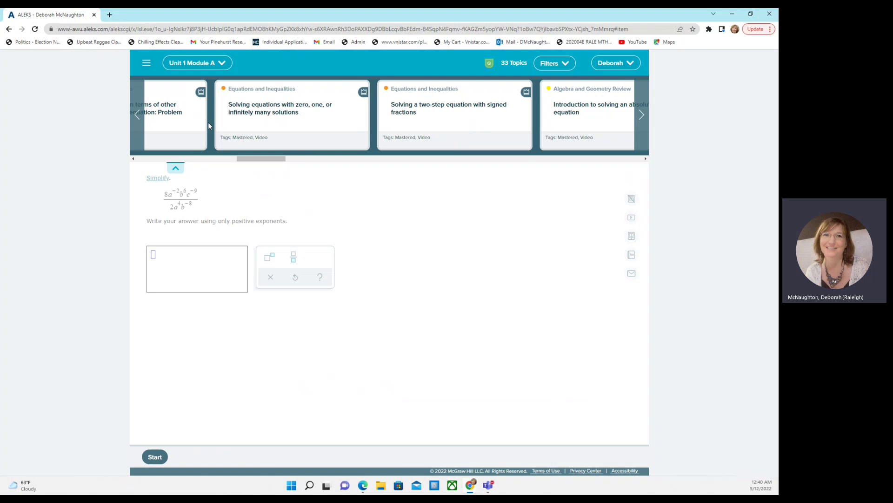
{"action": "left_click", "coordinate": [156, 459]}
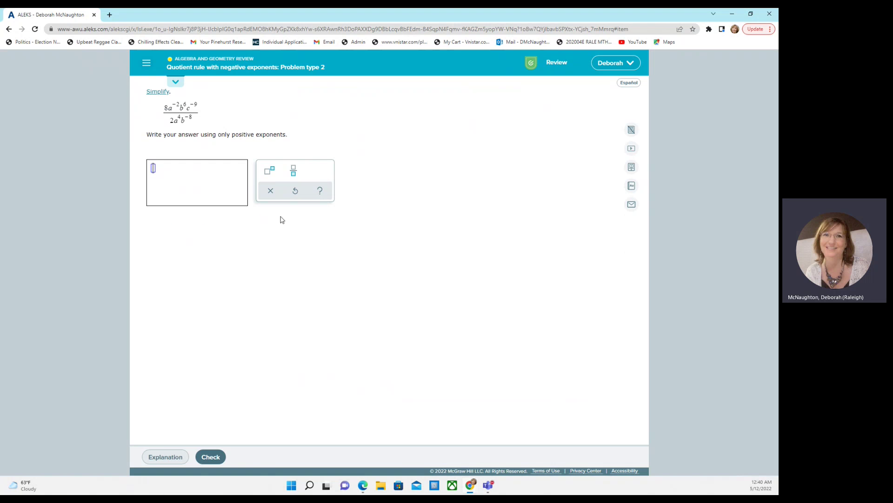
{"action": "left_click", "coordinate": [176, 82]}
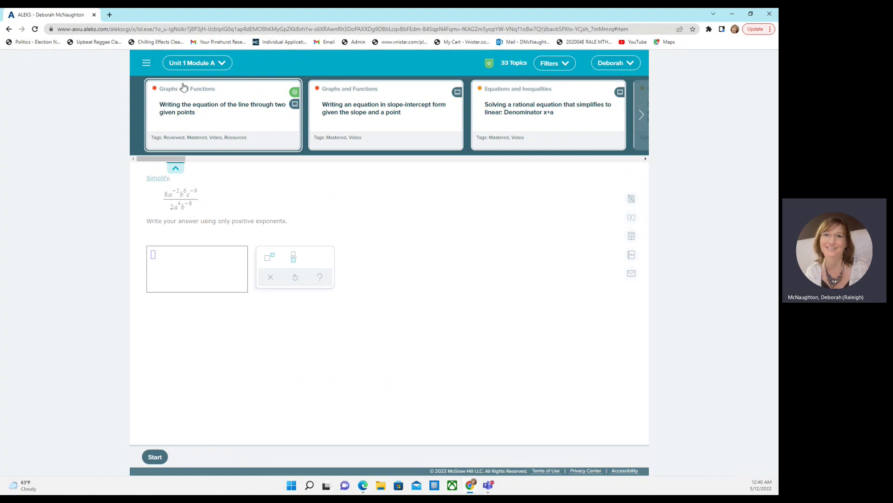
{"action": "left_click", "coordinate": [208, 110]}
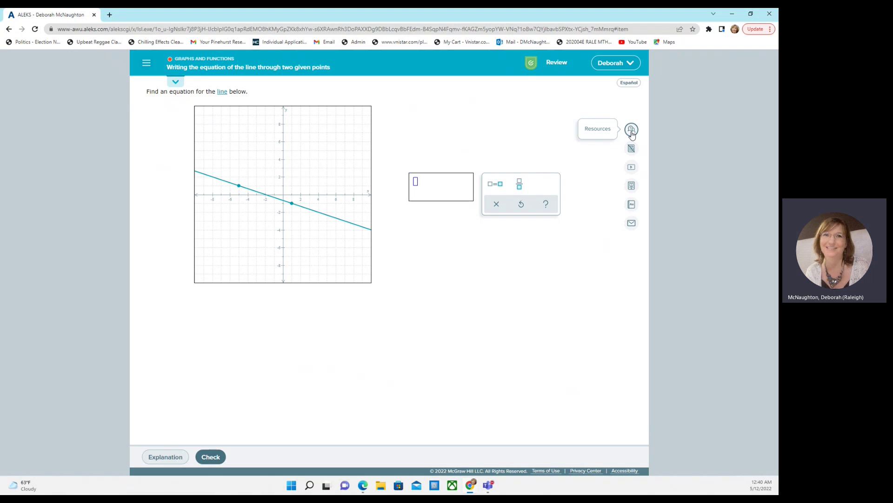
Open the instructor's video resource for this topic on YouTube, pause it, and skip to about 2:00
{"action": "left_click", "coordinate": [631, 131]}
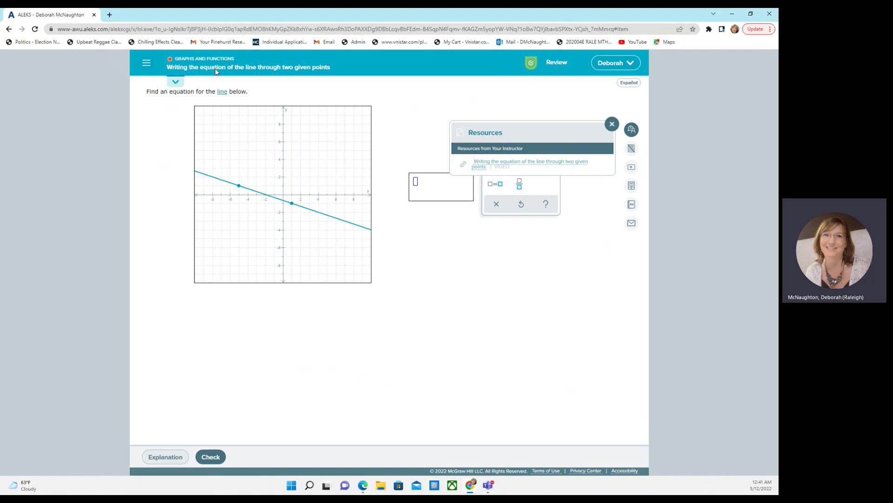
{"action": "left_click", "coordinate": [494, 165]}
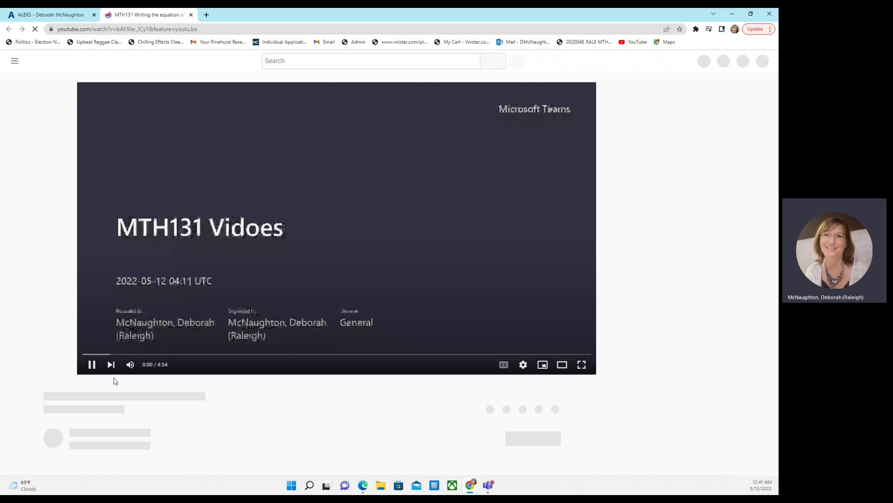
{"action": "left_click", "coordinate": [91, 364]}
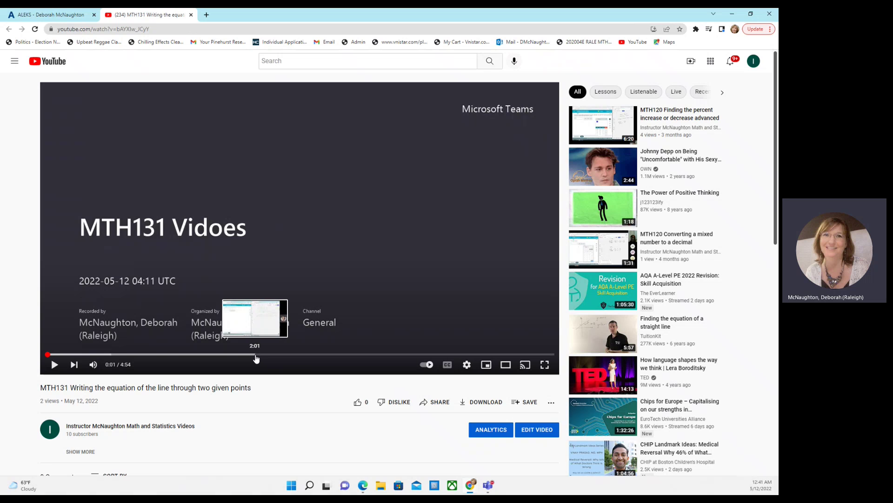
{"action": "left_click", "coordinate": [255, 355]}
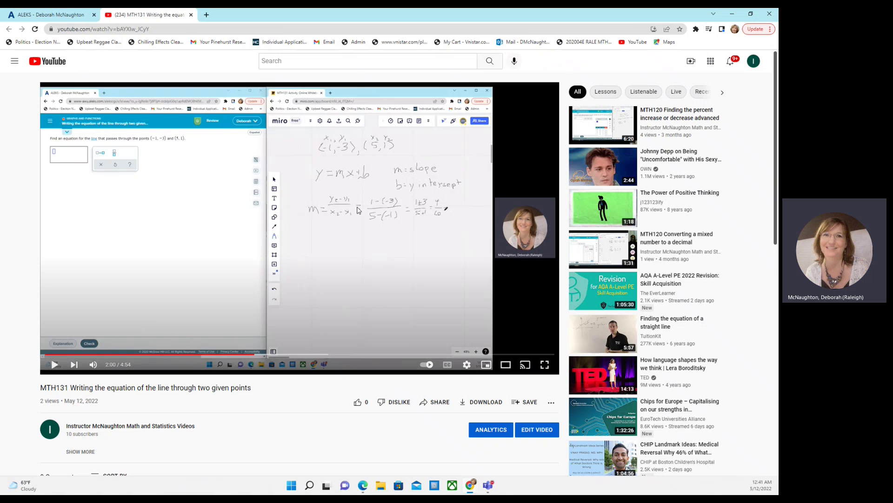
Return to ALEKS, switch the review to Unit 2 Module A, and preview "Graphing a line by first finding its slope and y-intercept"
{"action": "left_click", "coordinate": [72, 16]}
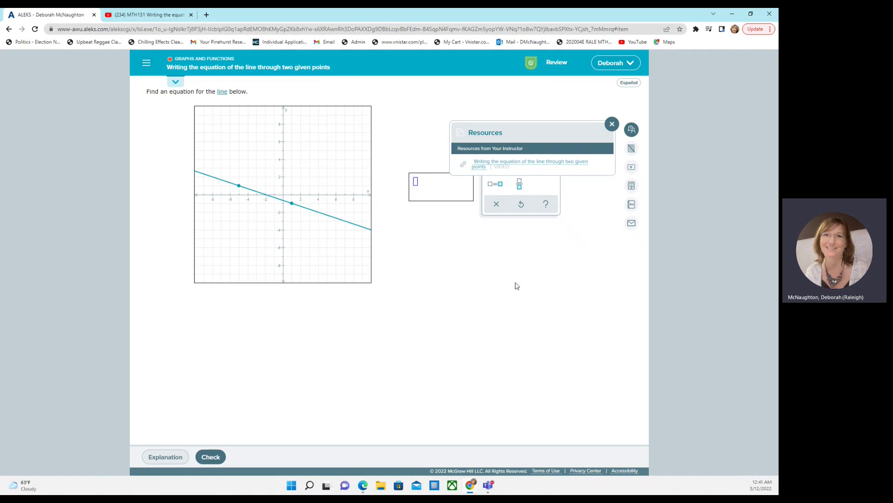
{"action": "left_click", "coordinate": [175, 83]}
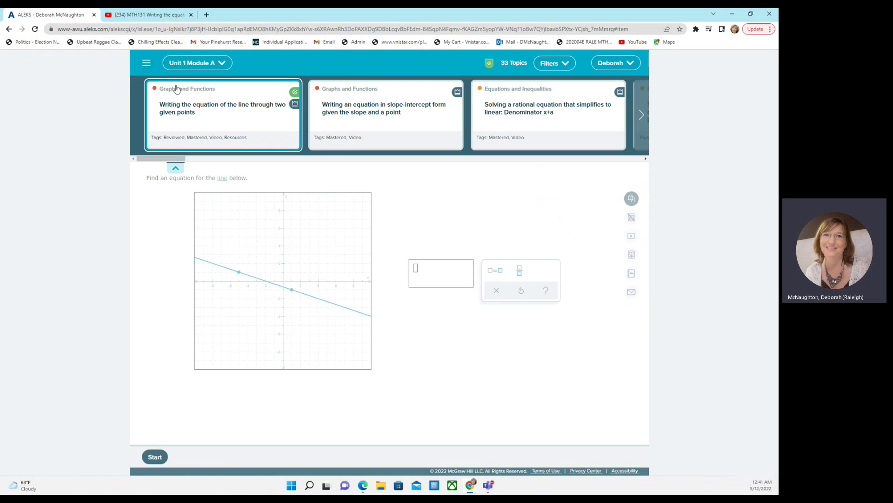
{"action": "left_click", "coordinate": [222, 64]}
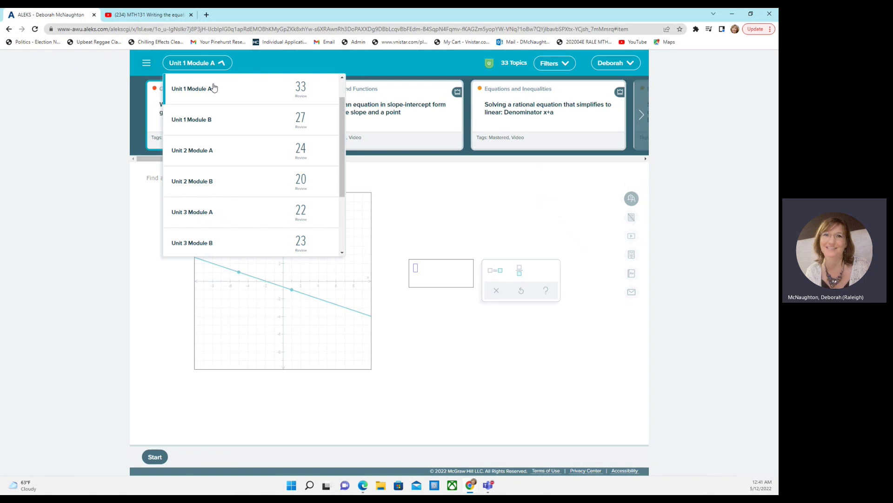
{"action": "left_click", "coordinate": [207, 152]}
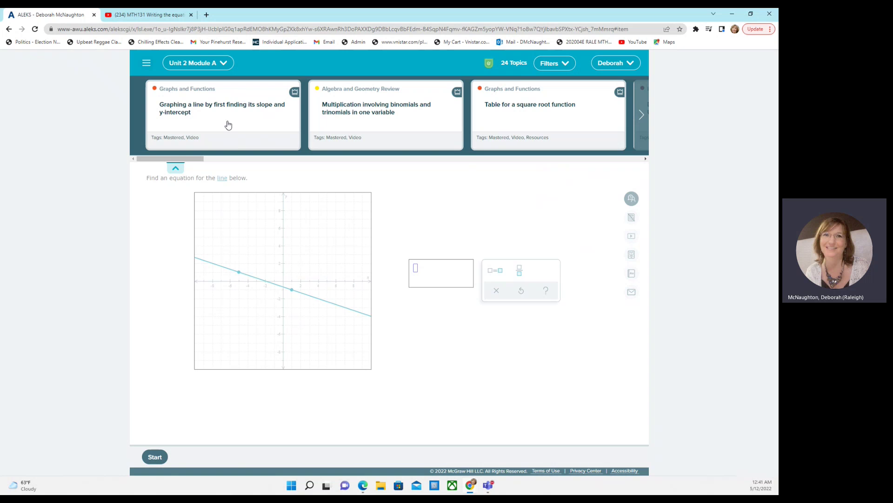
{"action": "left_click", "coordinate": [197, 108]}
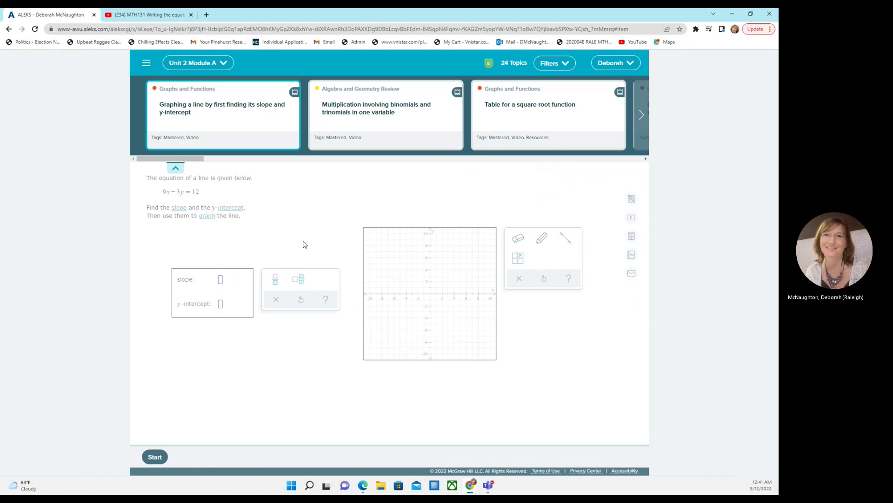
Start the "Graphing a function of the form f(x) = ax + b: Integer slope" topic in Unit 2 Module A
{"action": "left_click_drag", "start_coordinate": [198, 162], "coordinate": [261, 163]}
{"action": "left_click", "coordinate": [342, 106]}
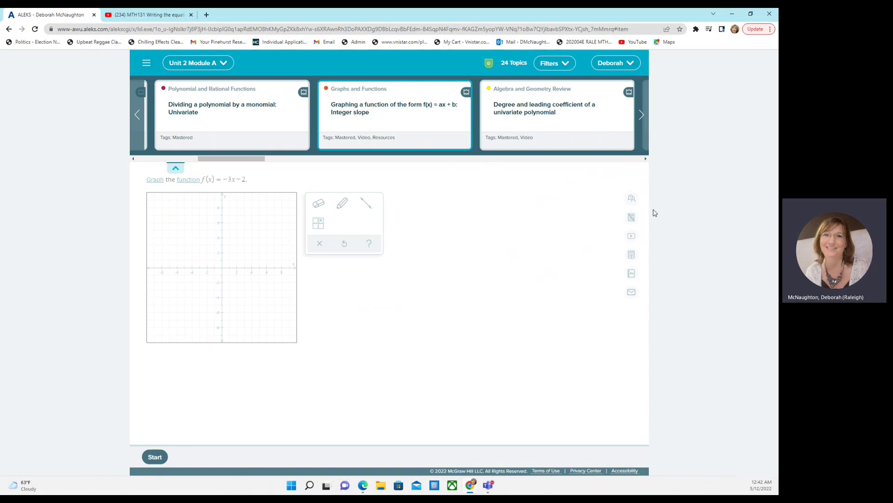
{"action": "left_click", "coordinate": [155, 456]}
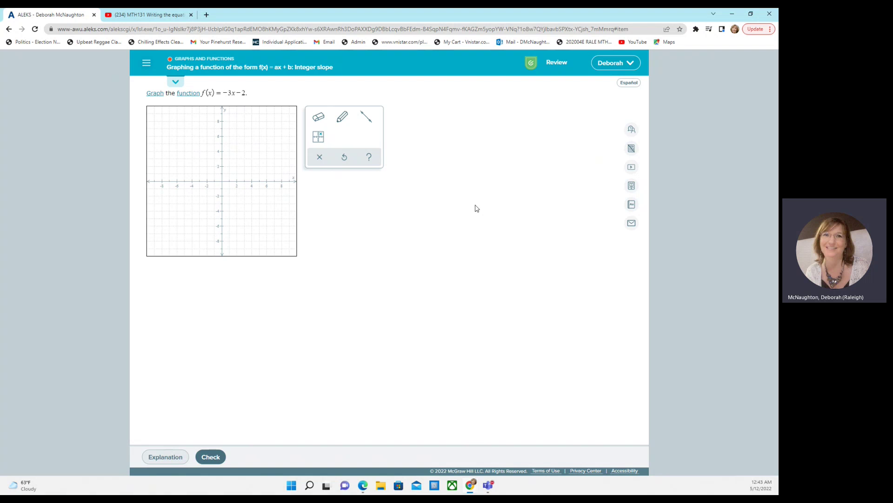
Return to the home page of the MTH131 course
{"action": "left_click", "coordinate": [147, 64]}
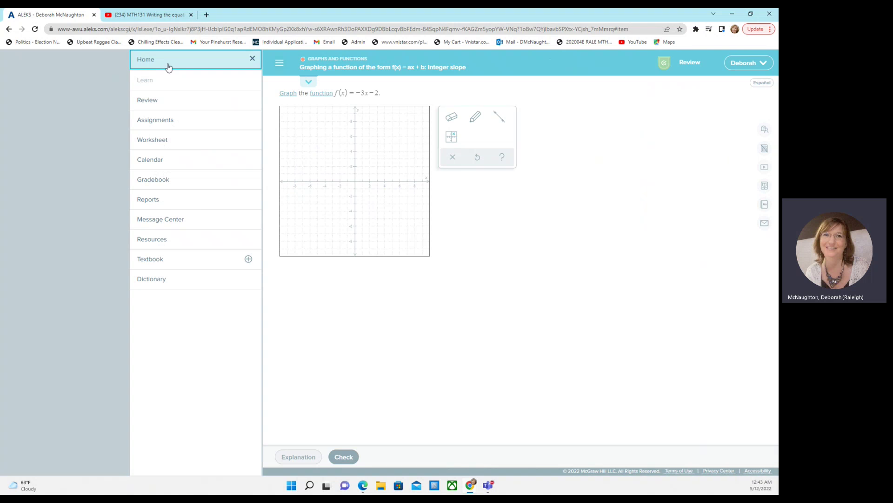
{"action": "left_click", "coordinate": [147, 64]}
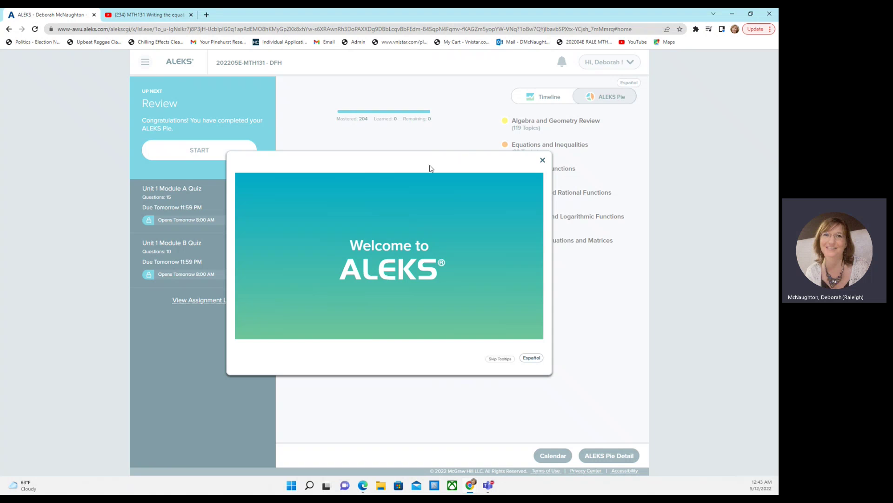
Dismiss the ALEKS welcome popup and open the course's Reports page
{"action": "left_click", "coordinate": [542, 159]}
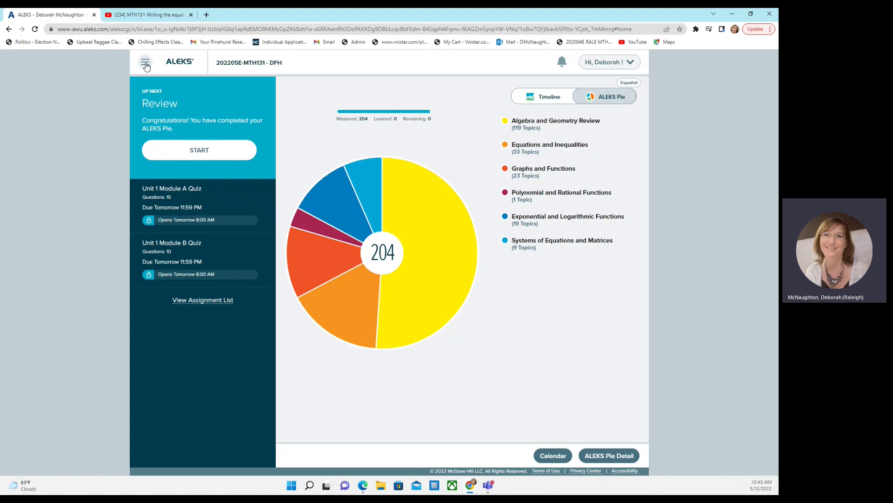
{"action": "left_click", "coordinate": [146, 61]}
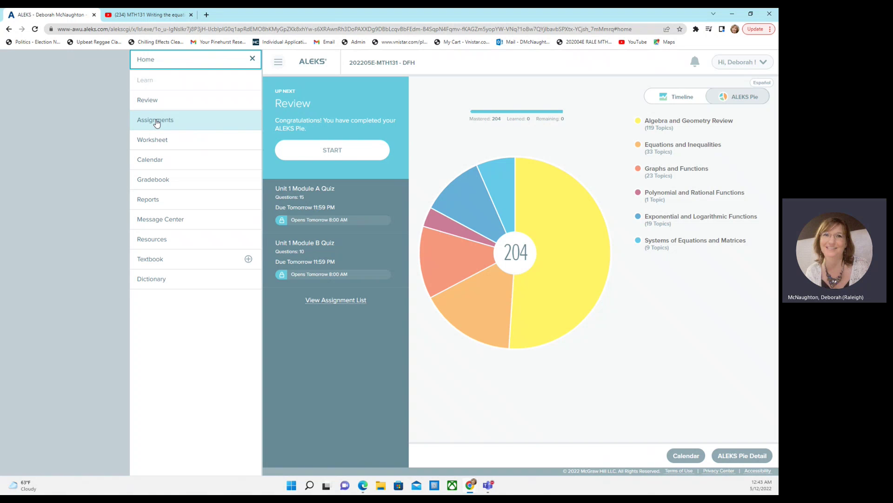
{"action": "left_click", "coordinate": [156, 200]}
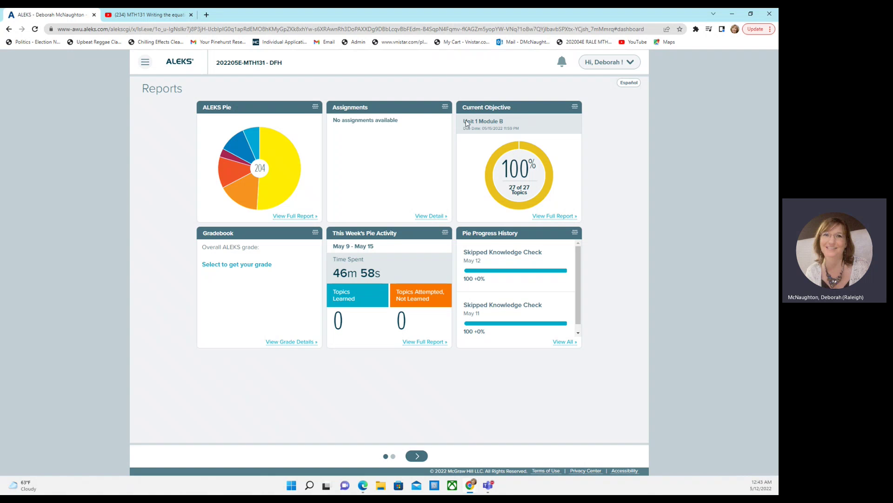
Open the full report for the current objective and review the progress of all modules from Unit 1 Module A through Unit 5 Module
{"action": "left_click", "coordinate": [550, 216]}
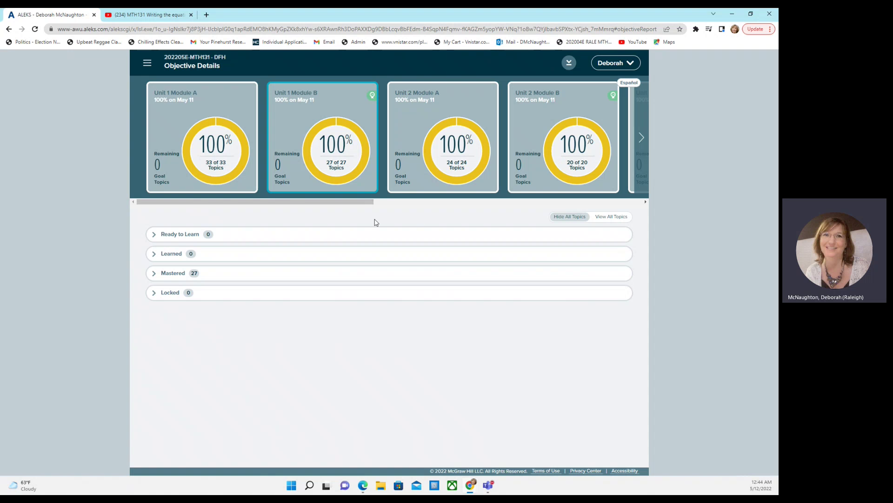
{"action": "left_click_drag", "start_coordinate": [361, 201], "coordinate": [573, 200]}
{"action": "left_click_drag", "start_coordinate": [369, 203], "coordinate": [651, 215]}
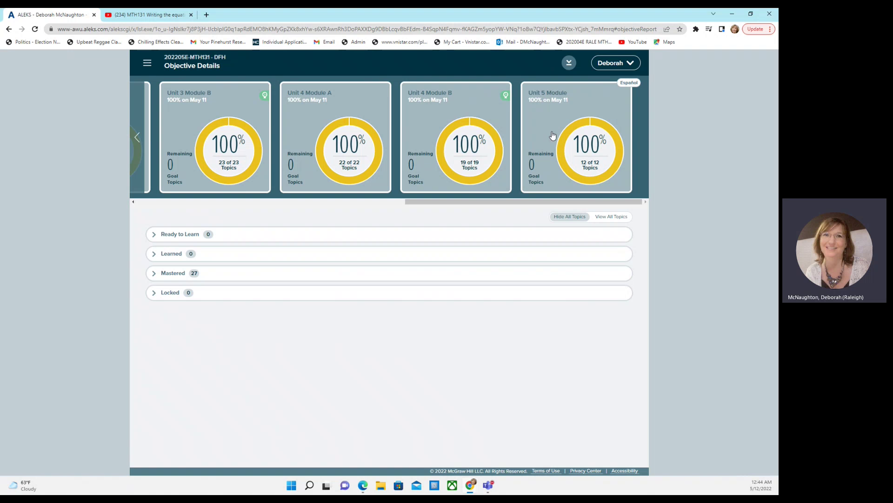
{"action": "left_click_drag", "start_coordinate": [588, 202], "coordinate": [307, 226]}
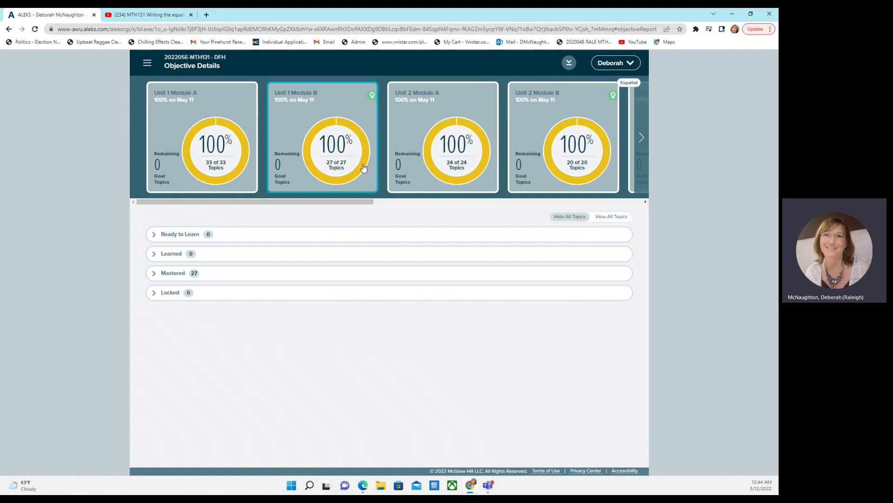